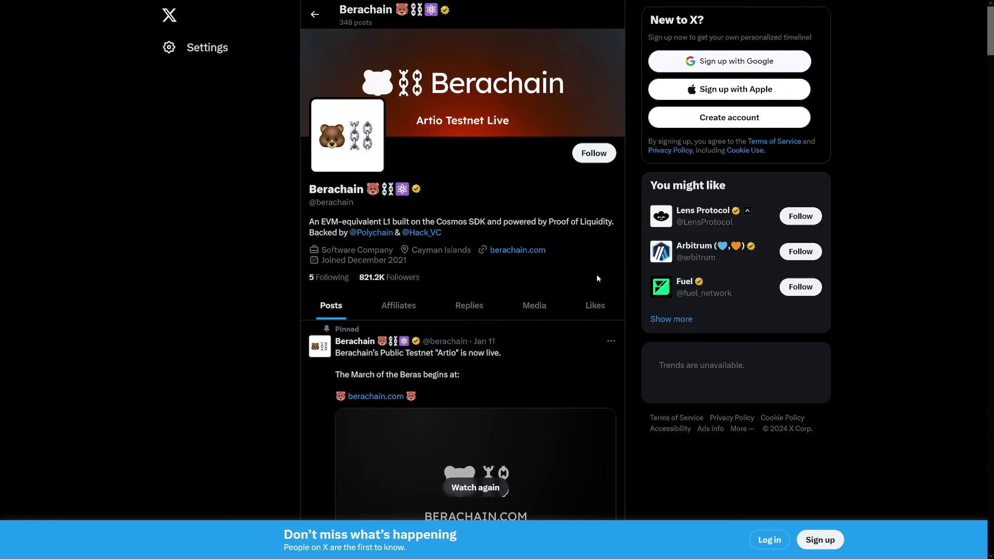
Step: Scroll Berachain's X profile past the pinned Artio testnet post to the IVX options announcement
scroll(597, 278, "down", 2)
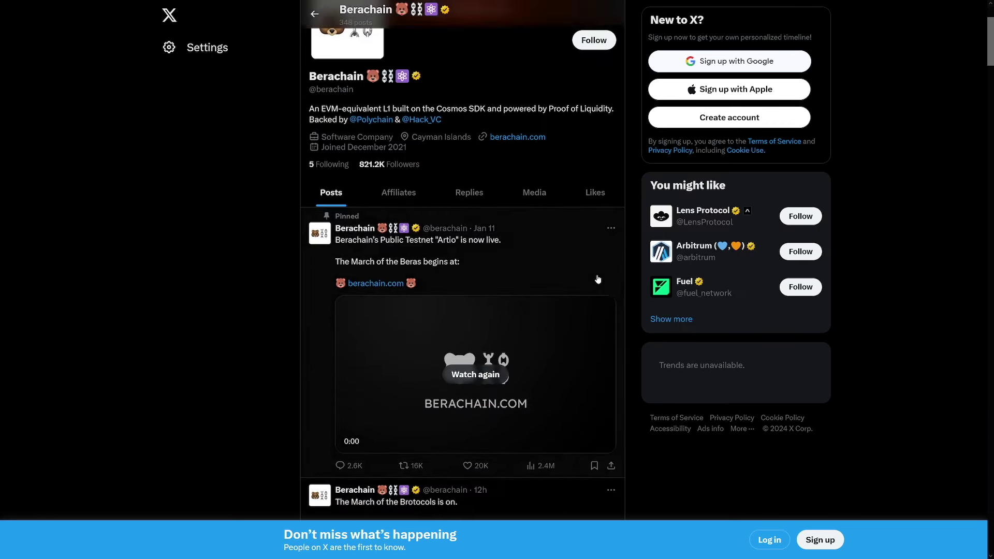
scroll(598, 279, "down", 2)
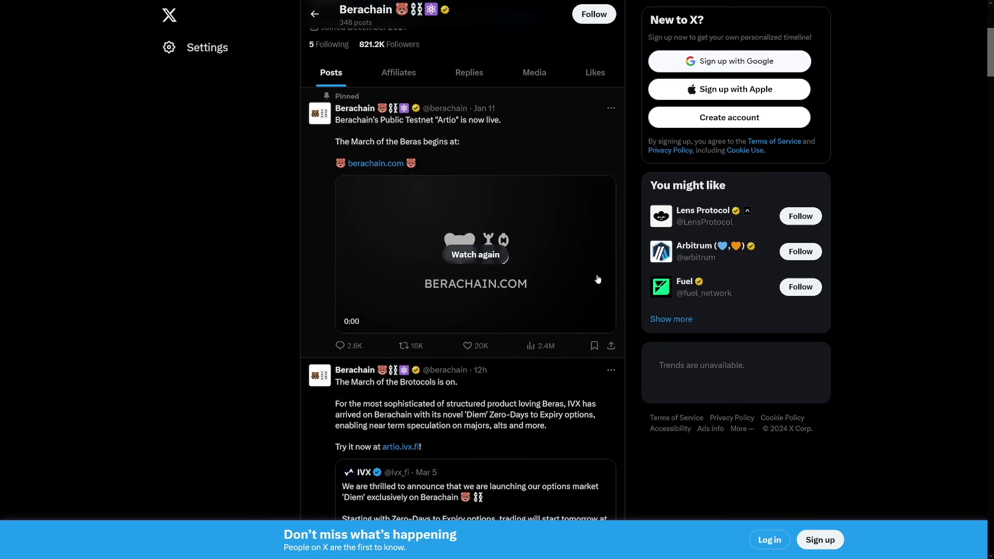
scroll(629, 304, "down", 3)
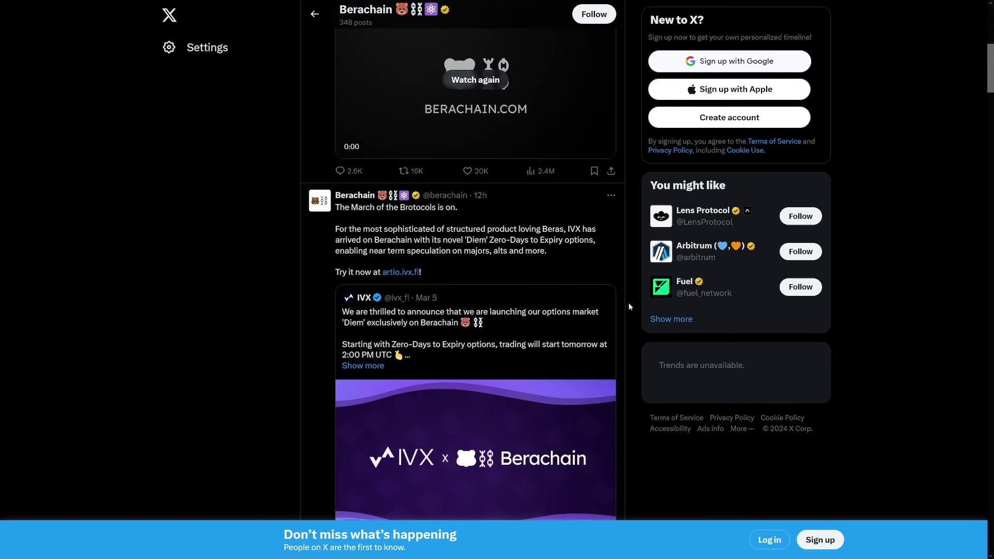
scroll(630, 307, "down", 1)
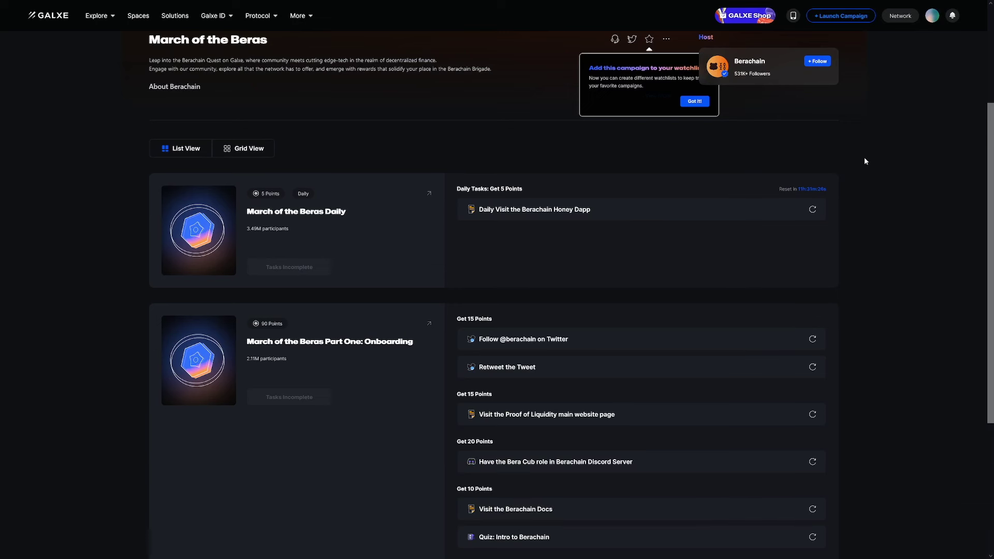
Step: Scroll the March of the Beras campaign page down to the Daily and Part One: Onboarding list view
scroll(865, 158, "down", 1)
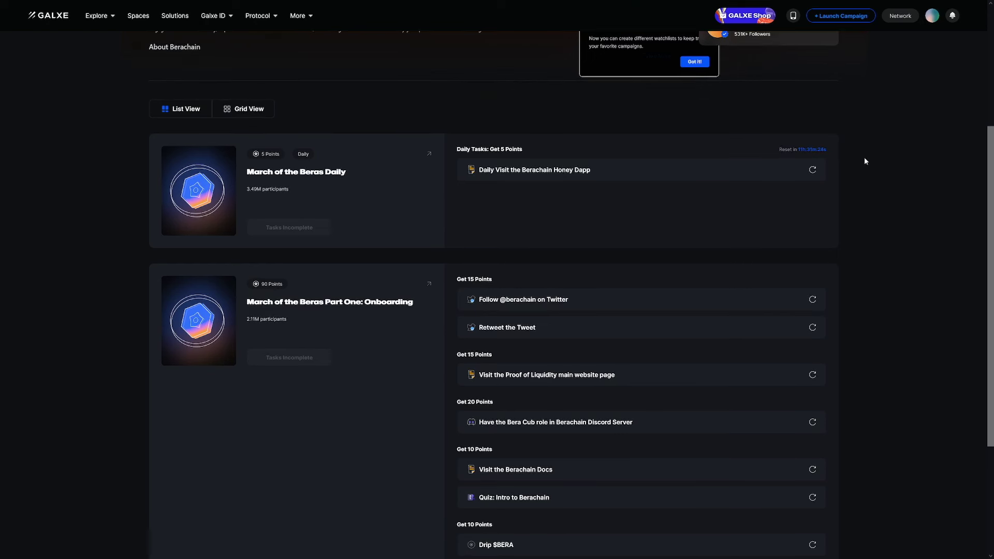
scroll(651, 204, "down", 2)
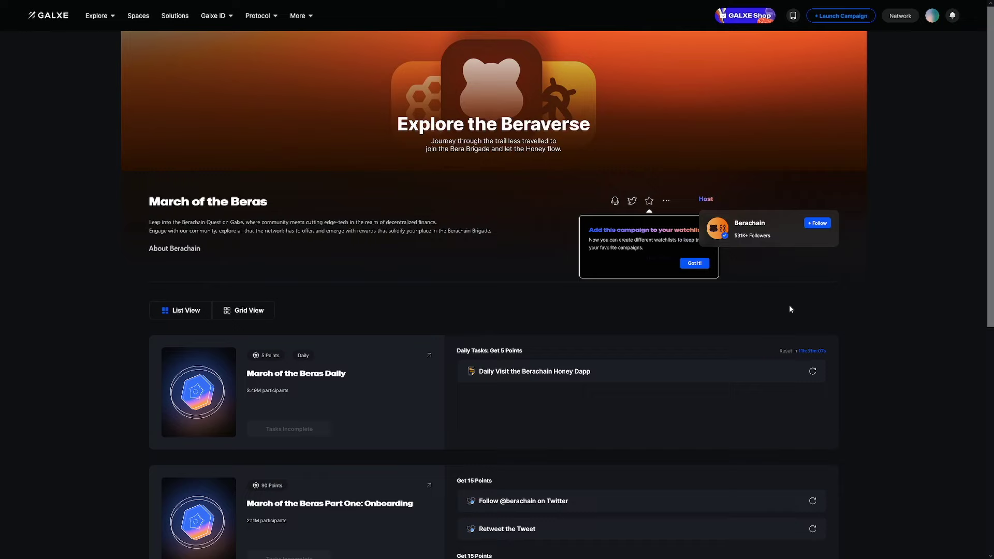
scroll(808, 308, "down", 1)
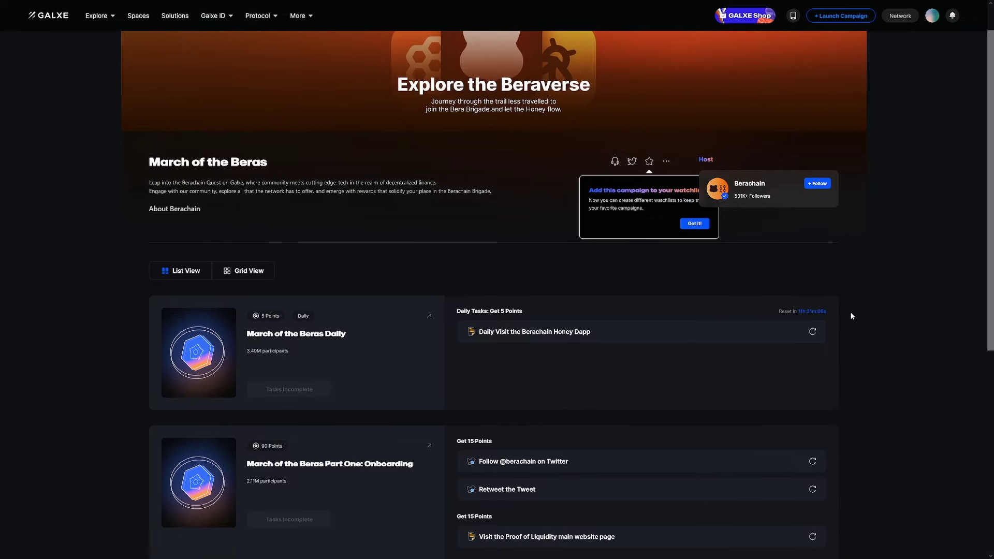
scroll(851, 316, "down", 1)
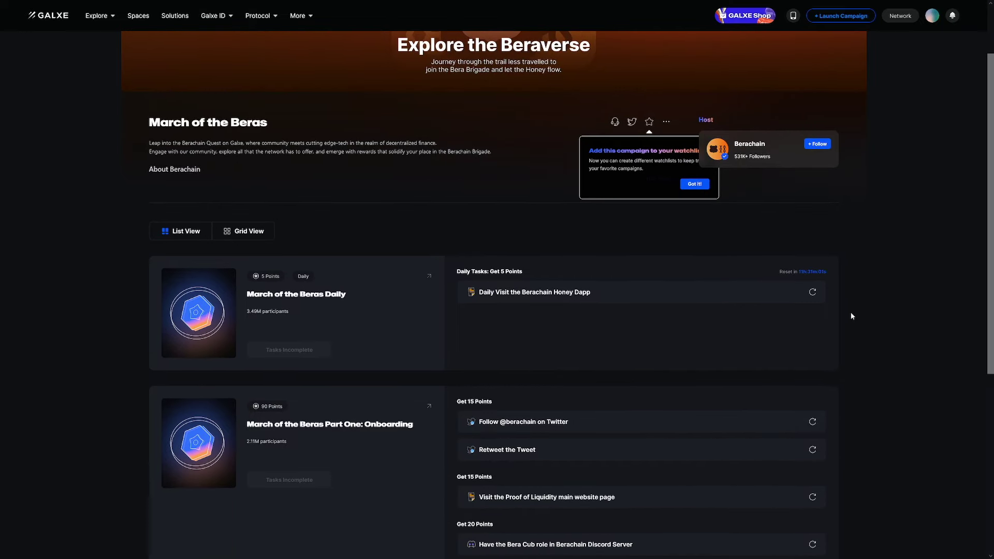
scroll(851, 316, "down", 1)
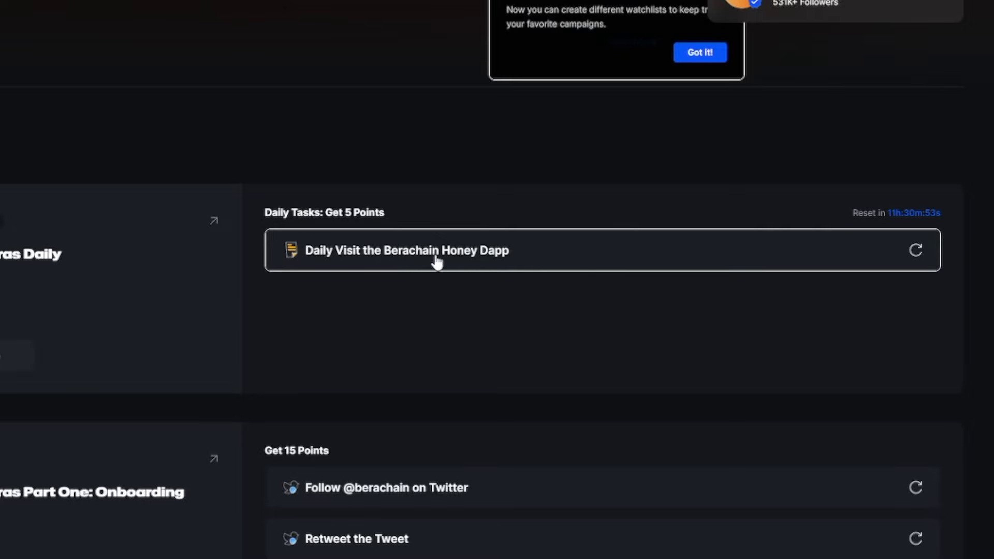
Step: Start the Daily Visit the Berachain Honey Dapp task and follow its reminder to bind an EVM address
left_click(469, 261)
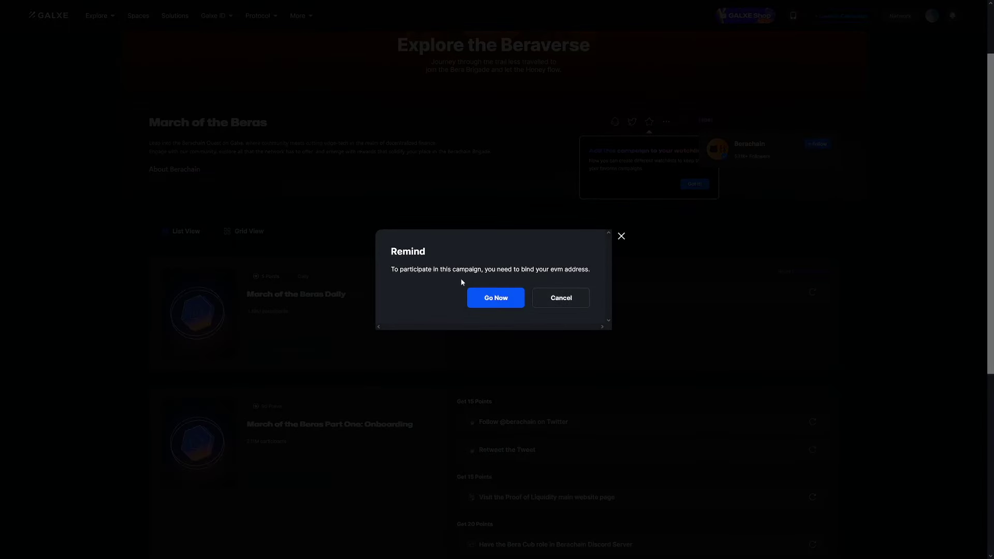
left_click_drag(391, 269, 686, 259)
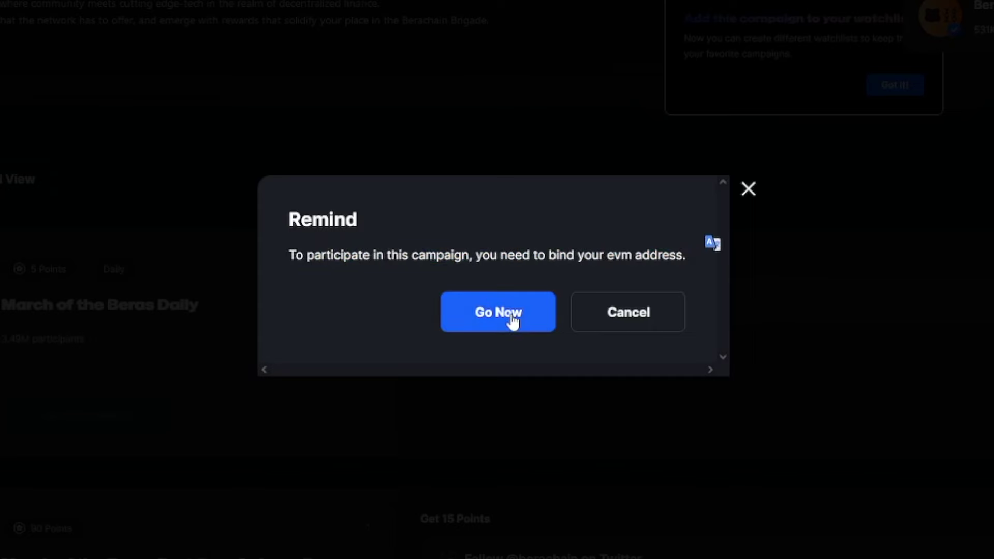
left_click(513, 321)
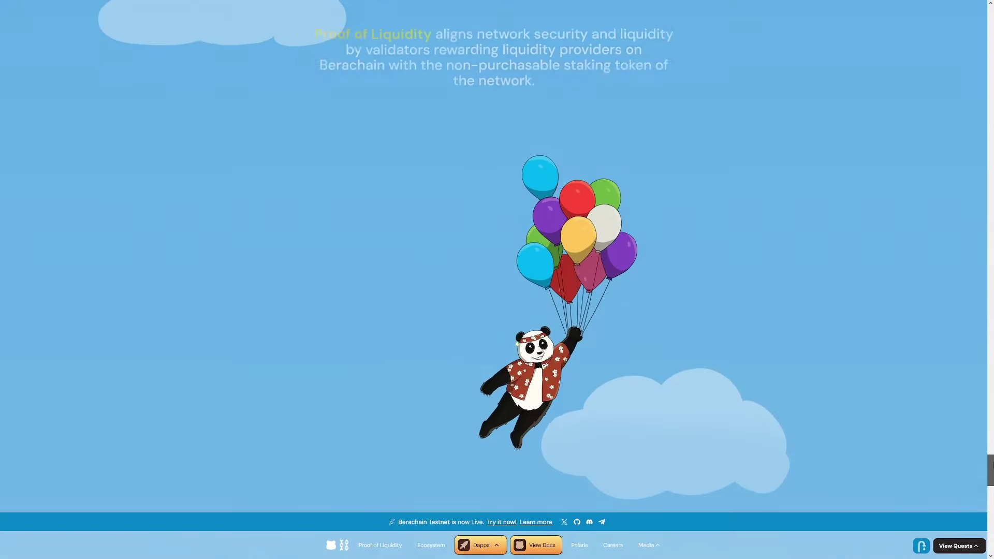
Step: Browse the Berachain homepage past Core Principles to the Join our community section
scroll(497, 279, "down", 10)
scroll(497, 280, "up", 5)
scroll(498, 279, "up", 15)
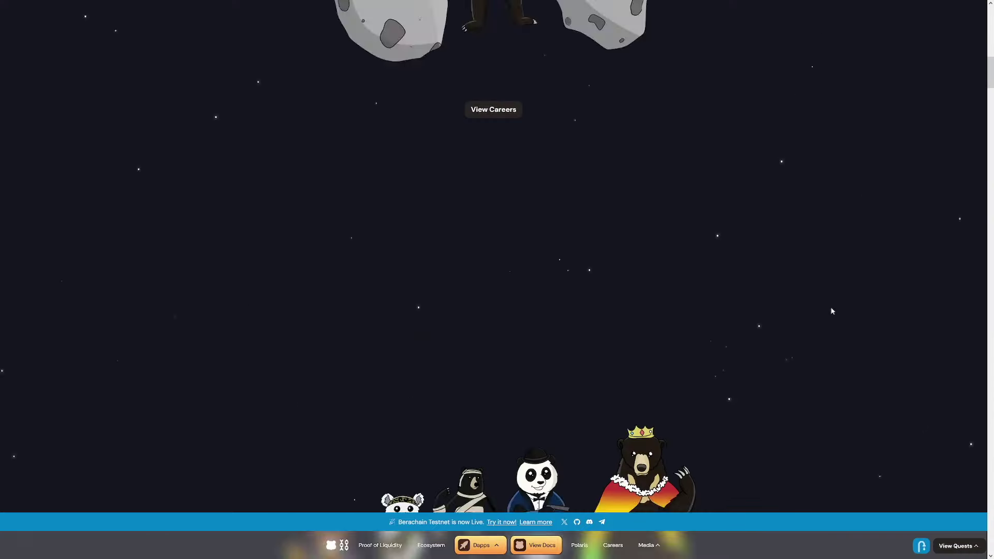
scroll(832, 311, "up", 8)
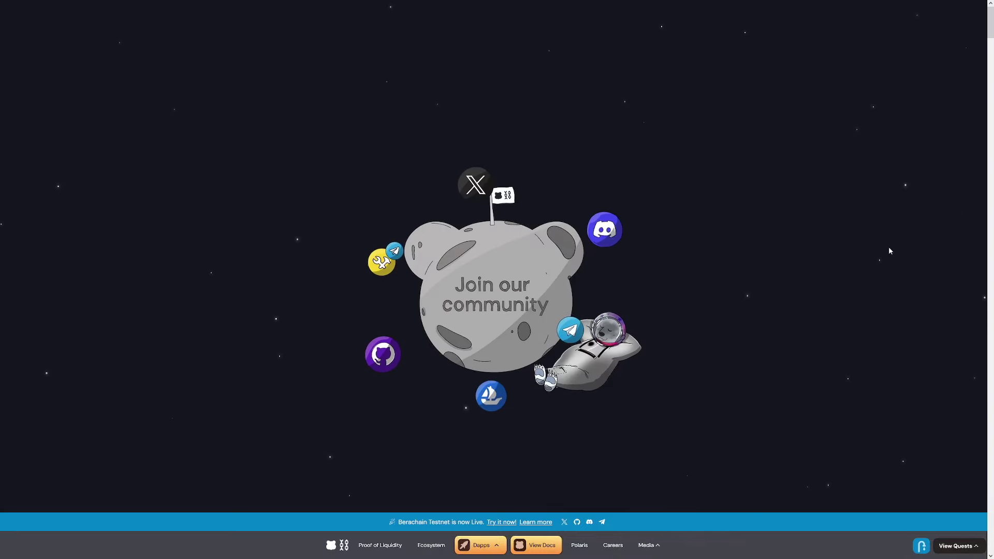
scroll(890, 248, "up", 6)
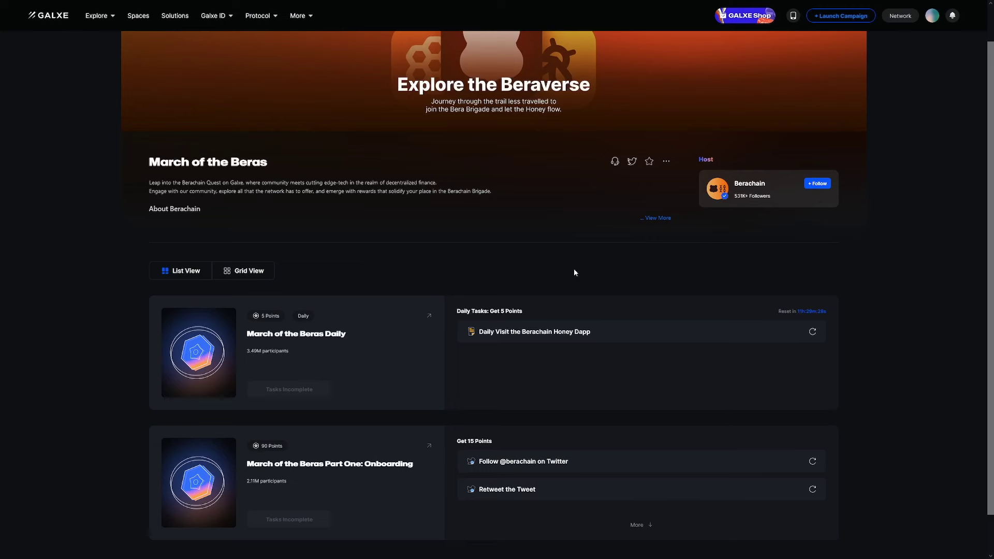
Step: Expand the onboarding list to show the Proof of Liquidity, Discord role, Docs, Quiz and Drip $BERA tasks
scroll(574, 269, "down", 1)
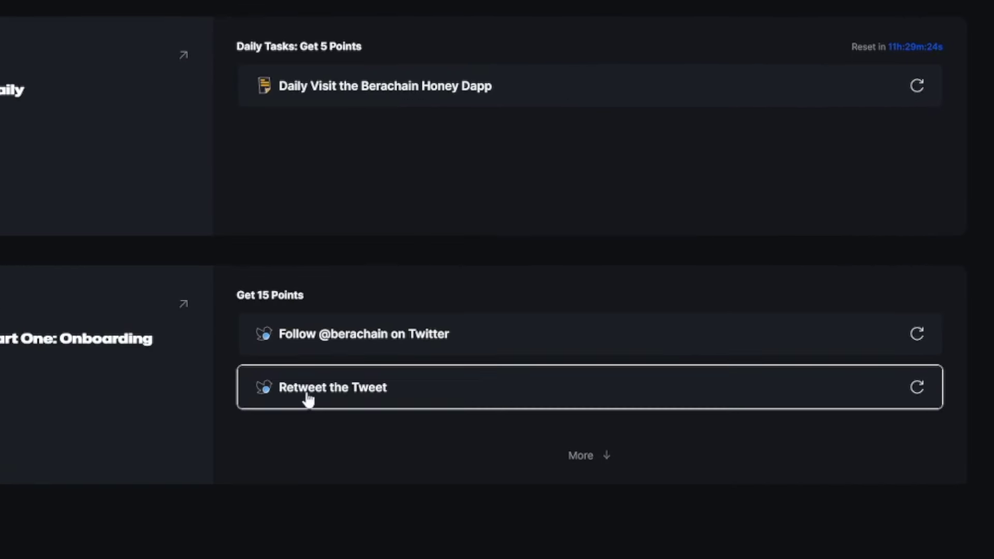
left_click(596, 456)
scroll(490, 431, "down", 7)
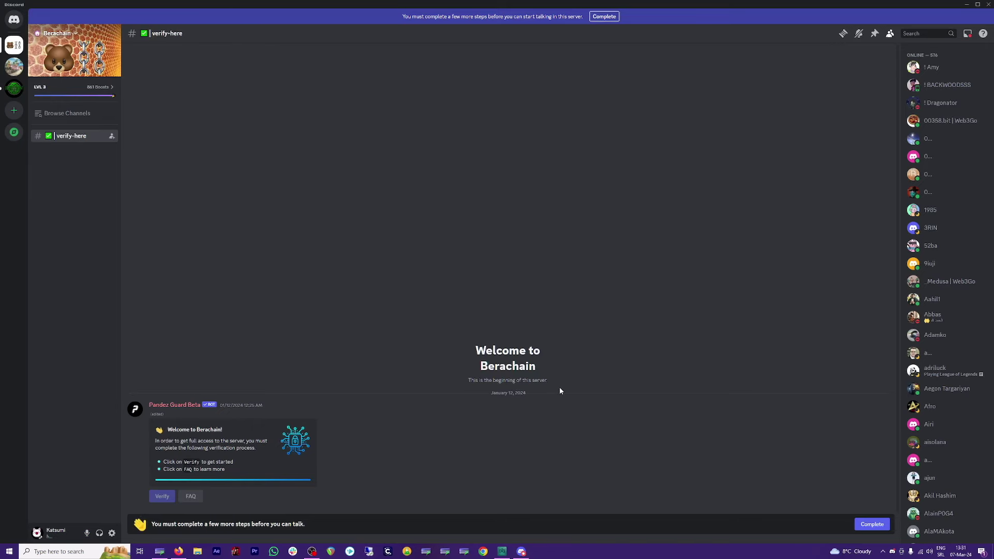
Step: Agree to the Berachain Discord server rules and submit the agreement
left_click(872, 525)
left_click(470, 361)
left_click(612, 388)
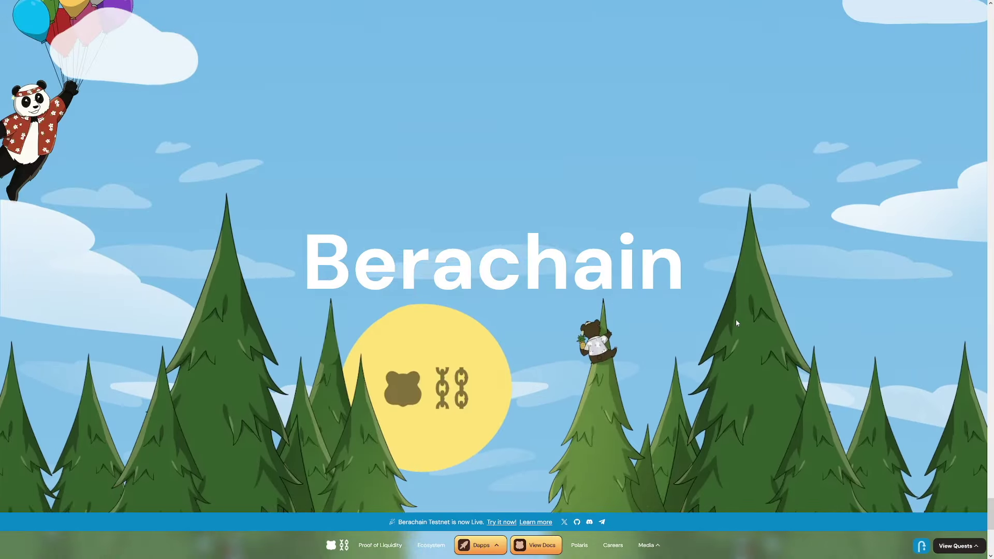
Step: Browse the Berachain homepage and open its Dapps list, from BEX to Faucet, including Honey
scroll(736, 319, "up", 10)
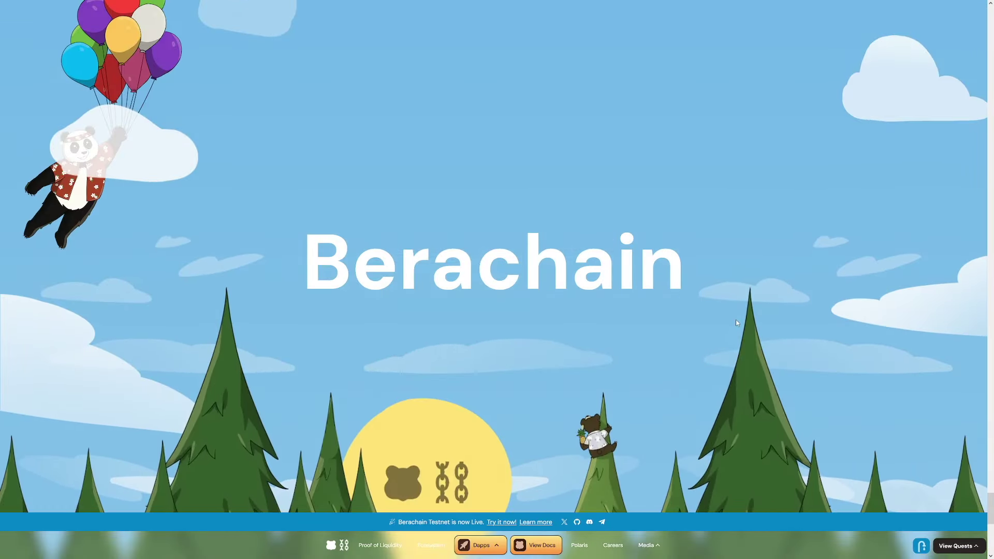
scroll(638, 313, "down", 10)
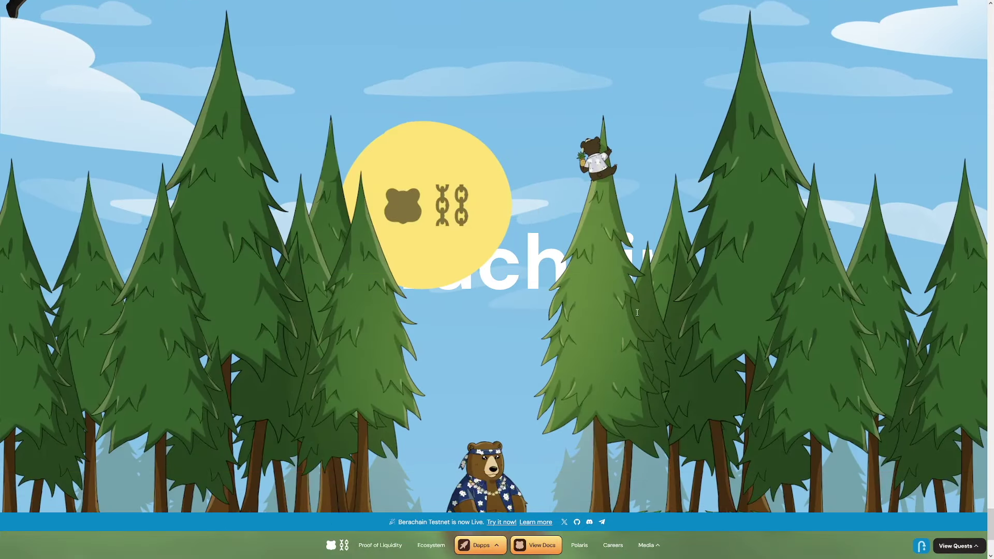
scroll(638, 310, "down", 2)
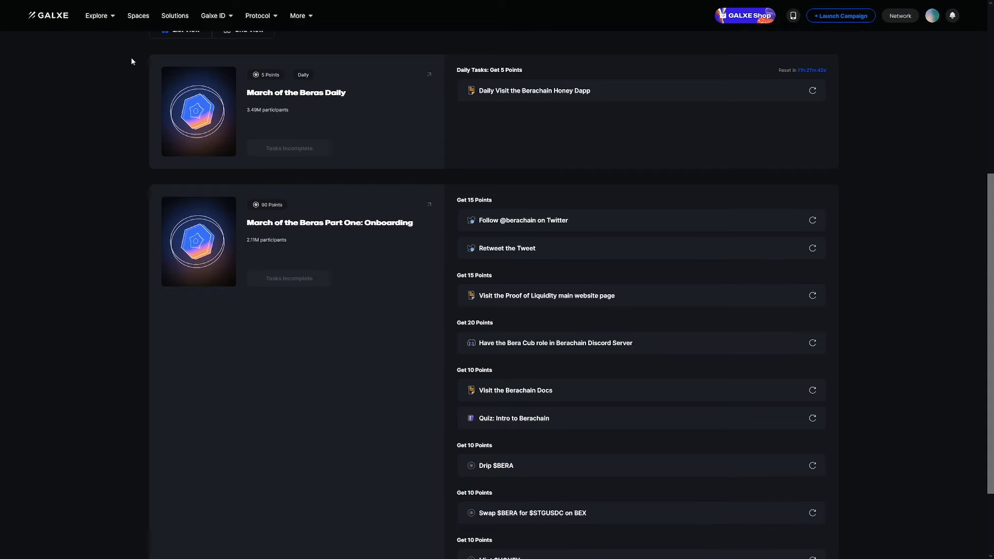
scroll(147, 84, "up", 4)
scroll(165, 133, "down", 1)
mouse_move(113, 19)
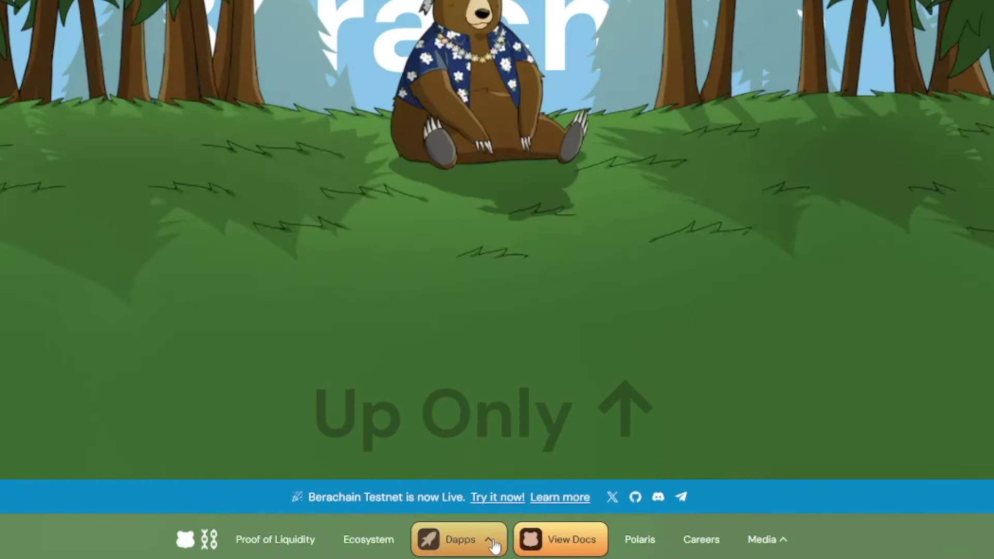
left_click(482, 545)
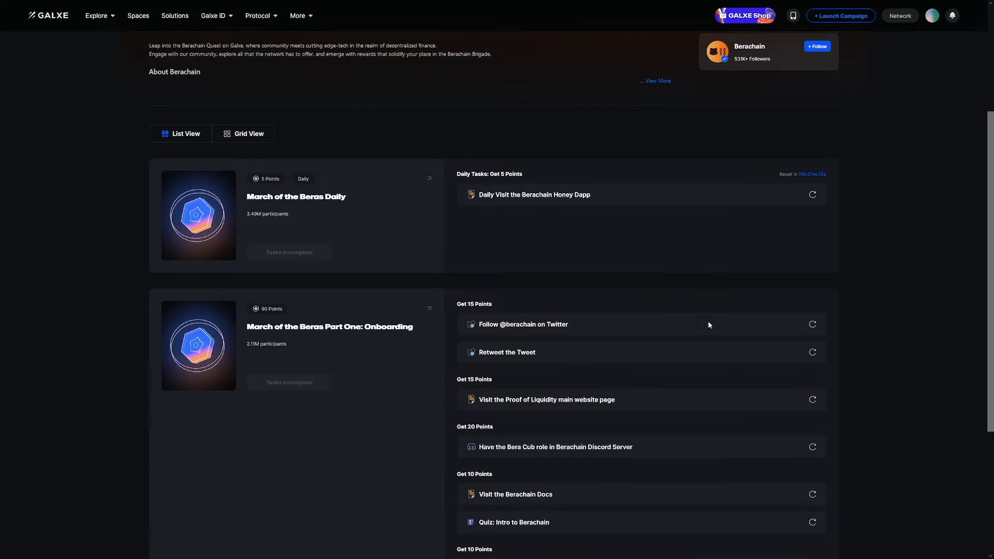
scroll(707, 324, "down", 4)
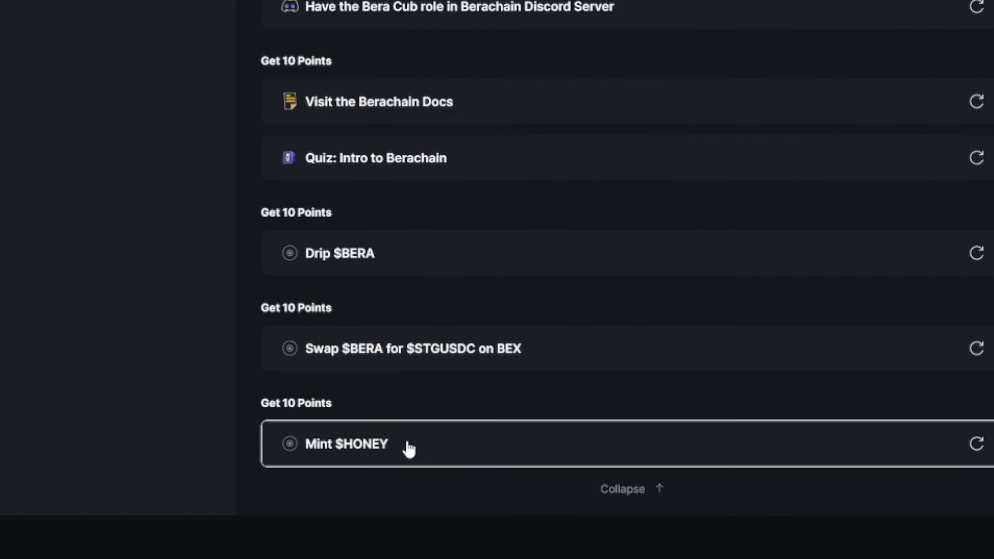
Step: Answer the Intro to Berachain quiz with C, D, D, D, A and submit it
left_click(971, 163)
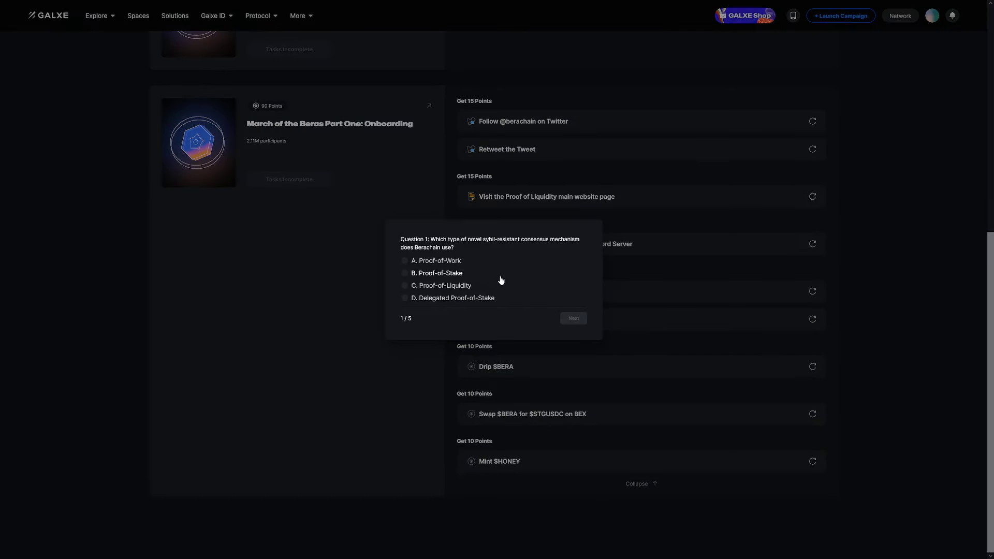
left_click(438, 290)
left_click(573, 318)
left_click(419, 293)
left_click(573, 319)
left_click(420, 291)
left_click(574, 315)
left_click(435, 294)
left_click(573, 315)
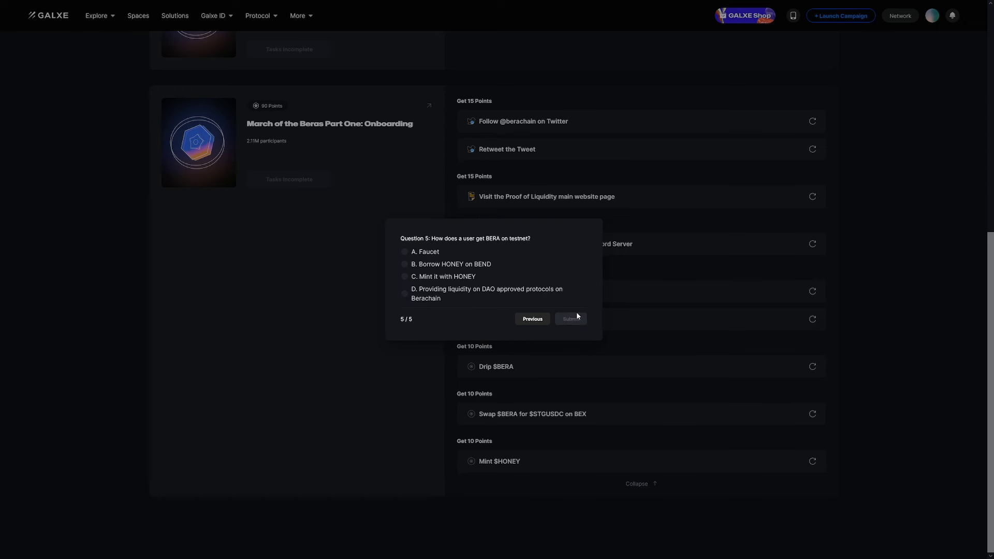
left_click(436, 256)
left_click(571, 319)
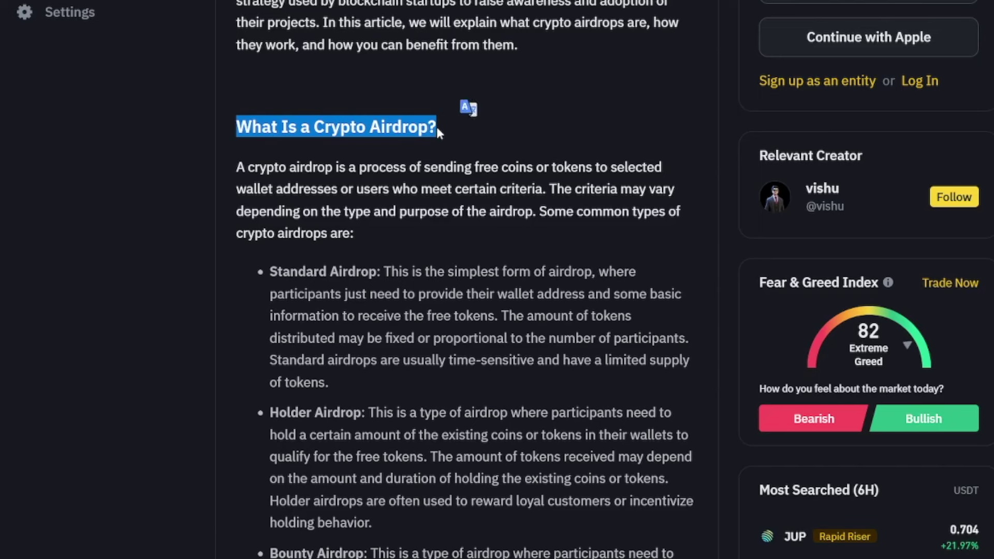
Step: Read through the Binance Square 'What Is a Crypto Airdrop?' article on airdrop types
scroll(461, 206, "down", 2)
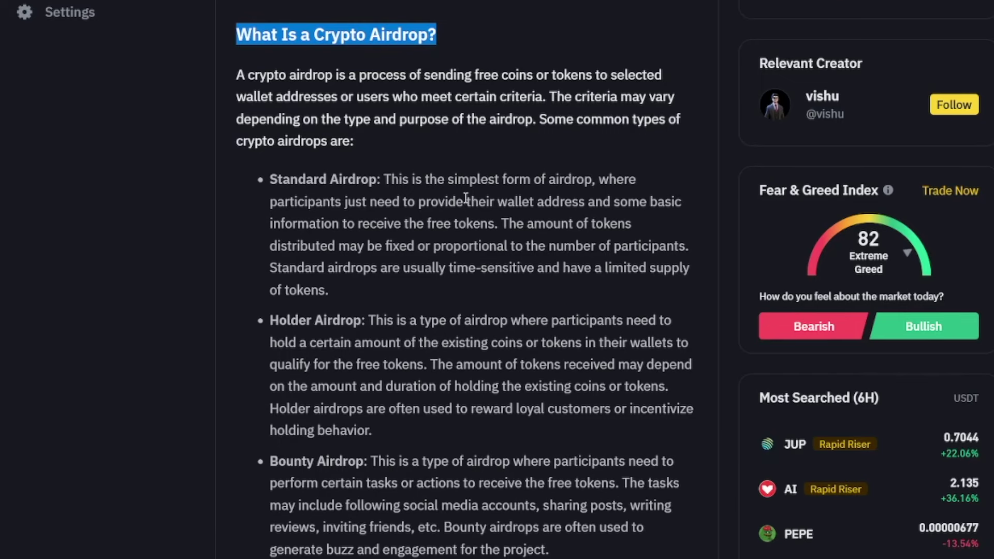
scroll(466, 199, "down", 2)
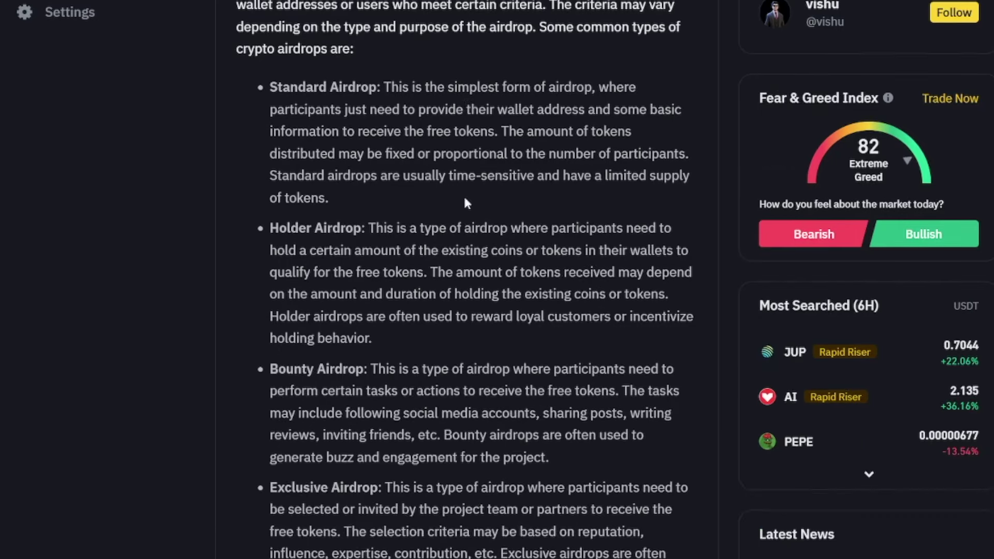
scroll(464, 199, "up", 4)
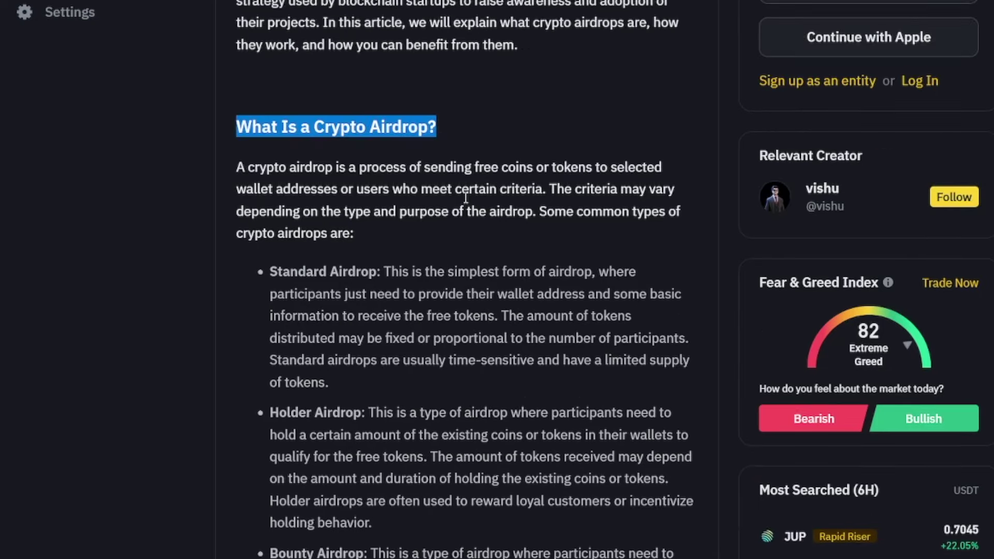
scroll(466, 198, "down", 4)
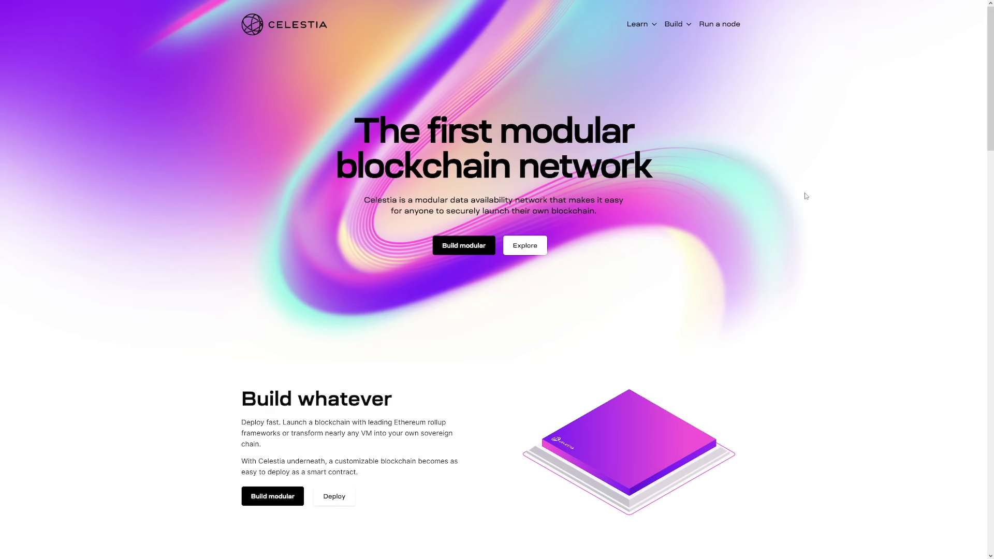
scroll(768, 215, "down", 1)
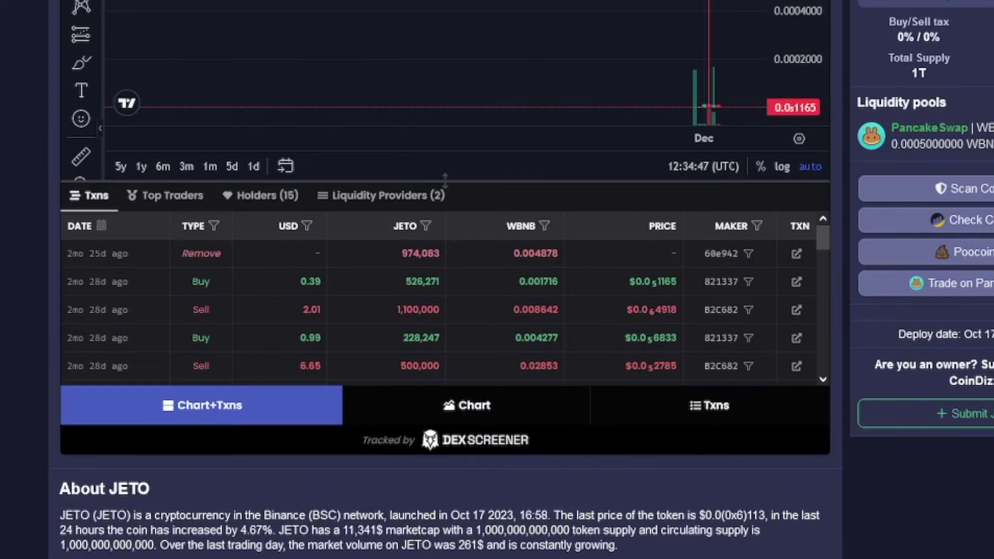
Step: Review the CoinDiz JETO token page's price chart and transactions table
scroll(445, 280, "up", 5)
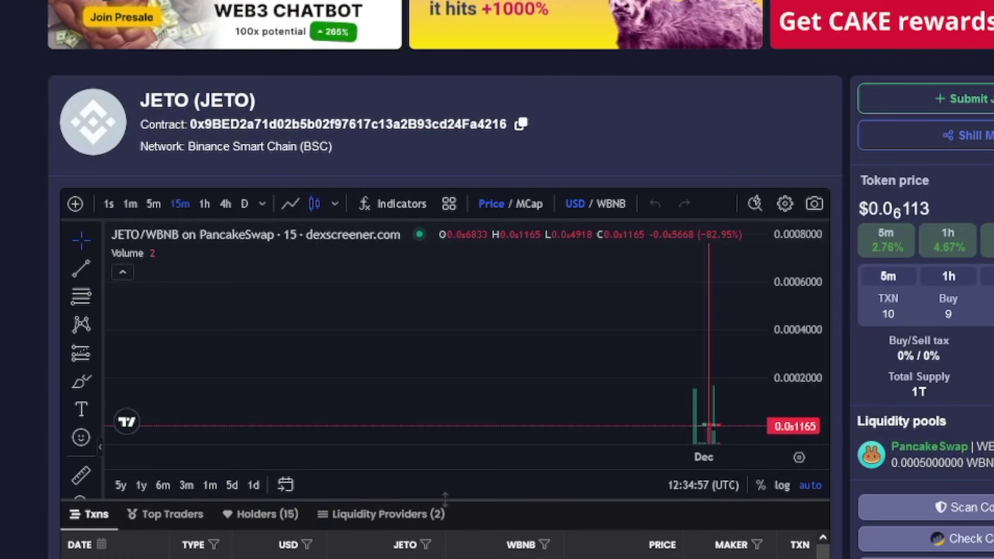
scroll(758, 324, "down", 2)
scroll(758, 324, "up", 2)
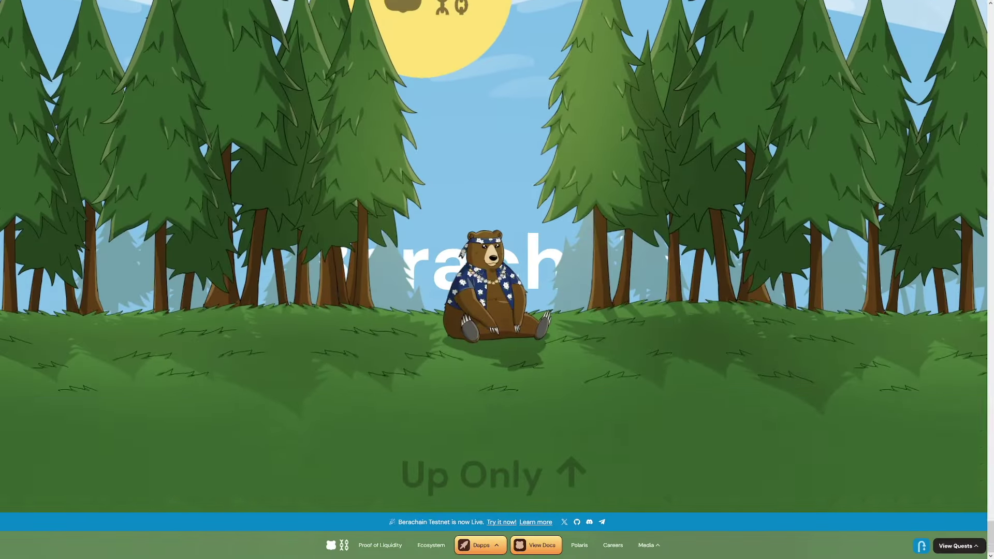
Step: Open the Berachain site's dApps list, which runs from BEX down to Faucet
scroll(563, 267, "up", 5)
scroll(563, 267, "up", 3)
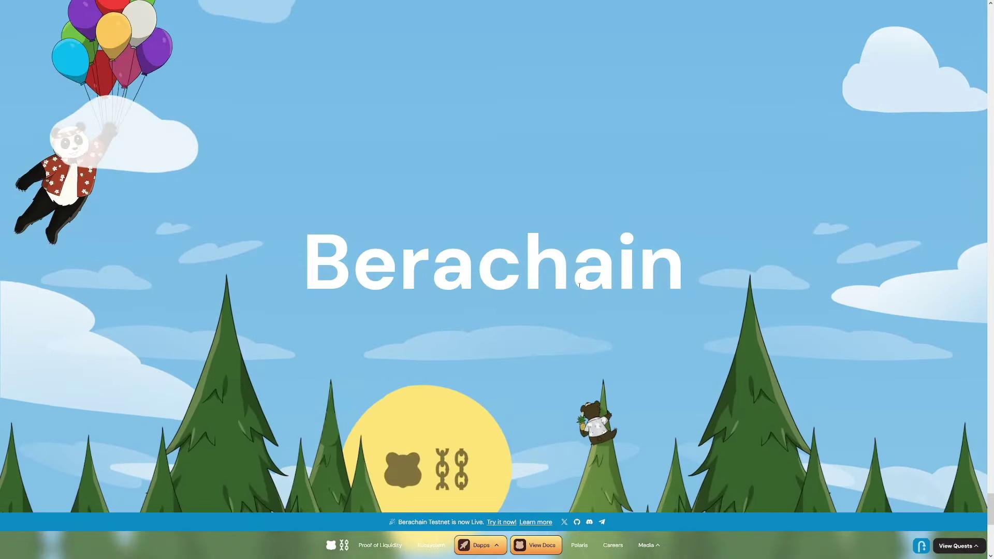
left_click(494, 548)
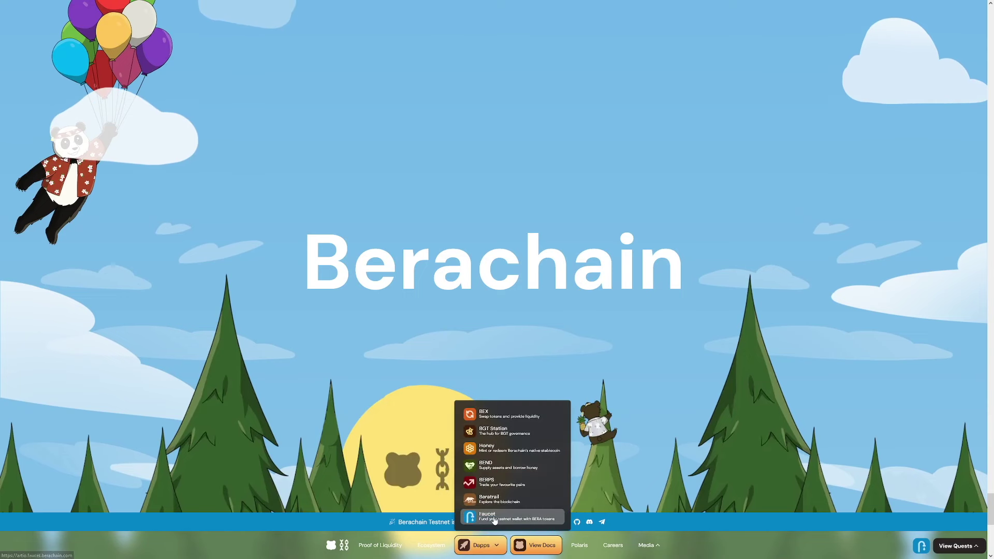